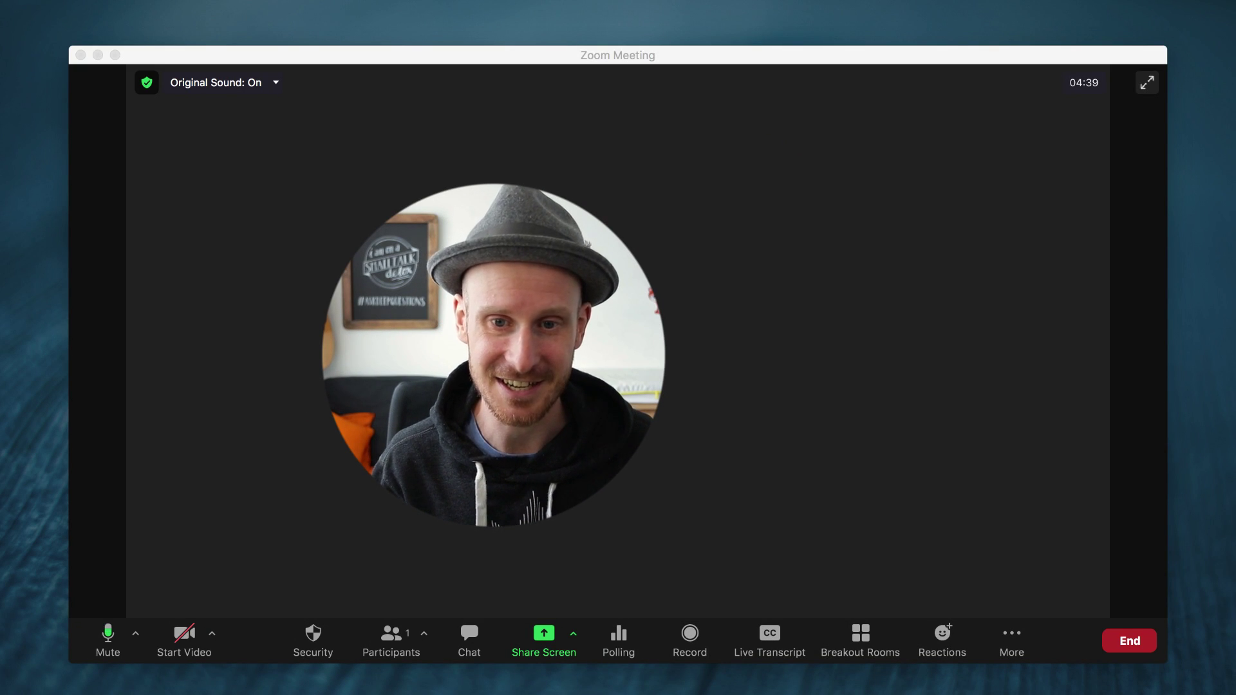
Send a thumbs-up reaction from the meeting window's Reactions menu
{"action": "left_click", "coordinate": [851, 563]}
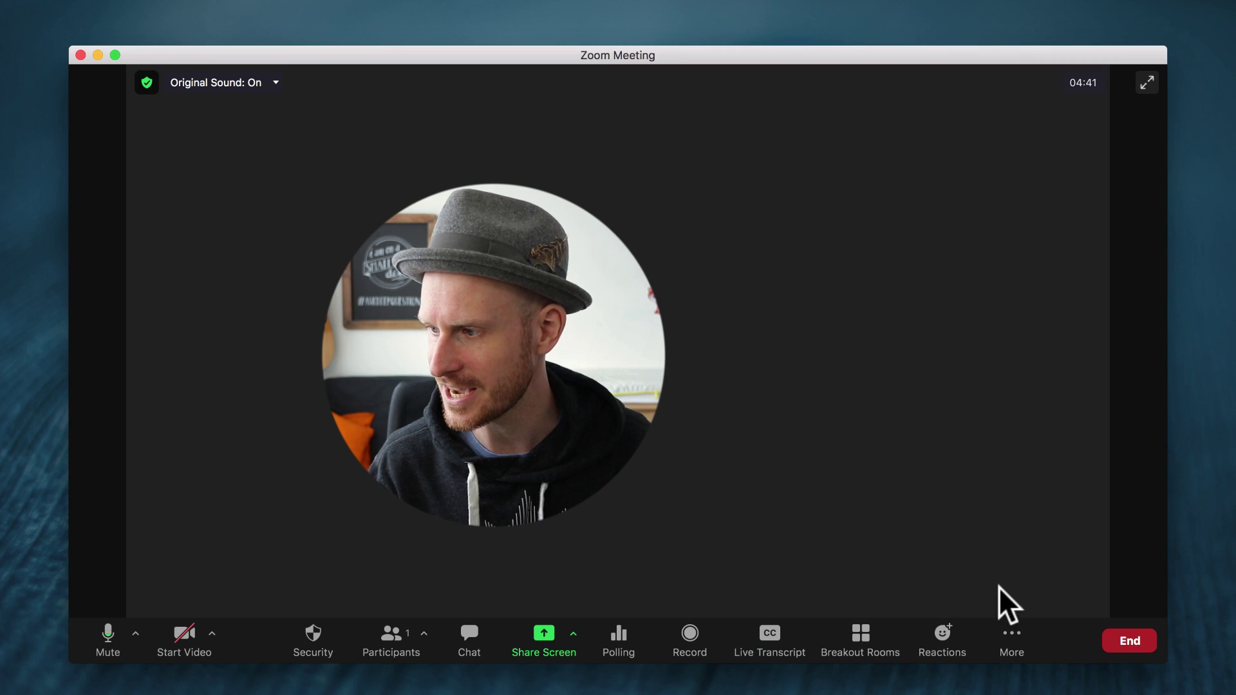
{"action": "left_click", "coordinate": [948, 636]}
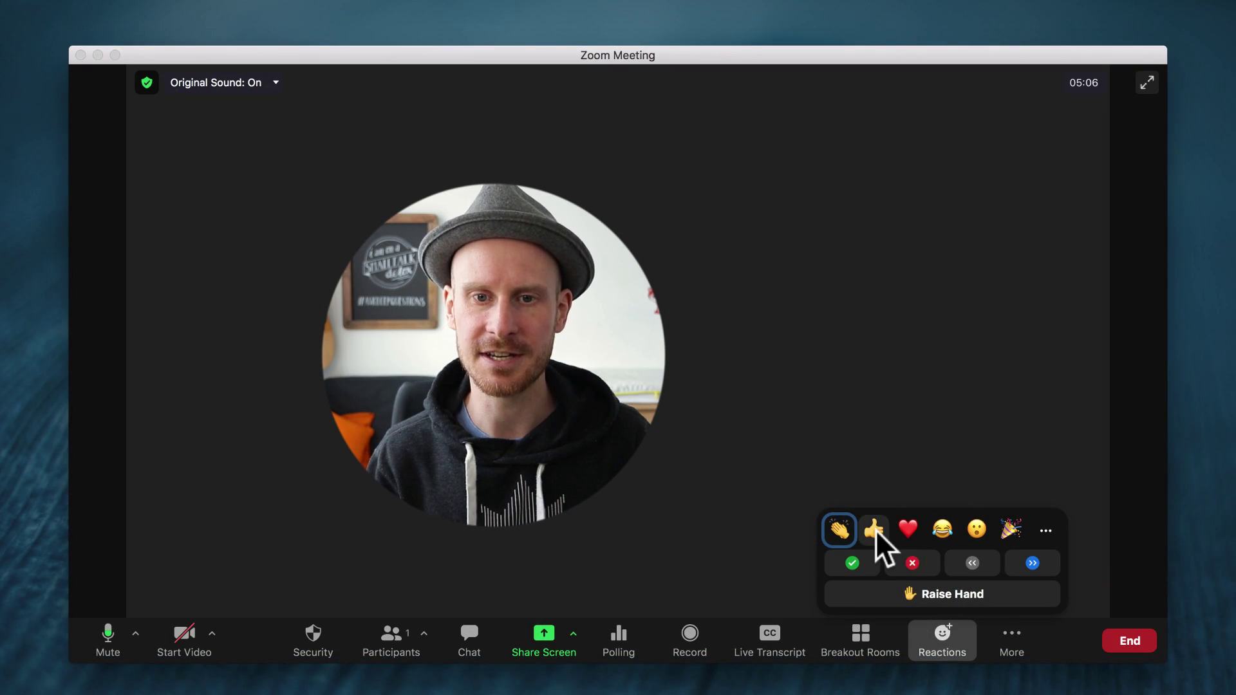
{"action": "left_click", "coordinate": [874, 529]}
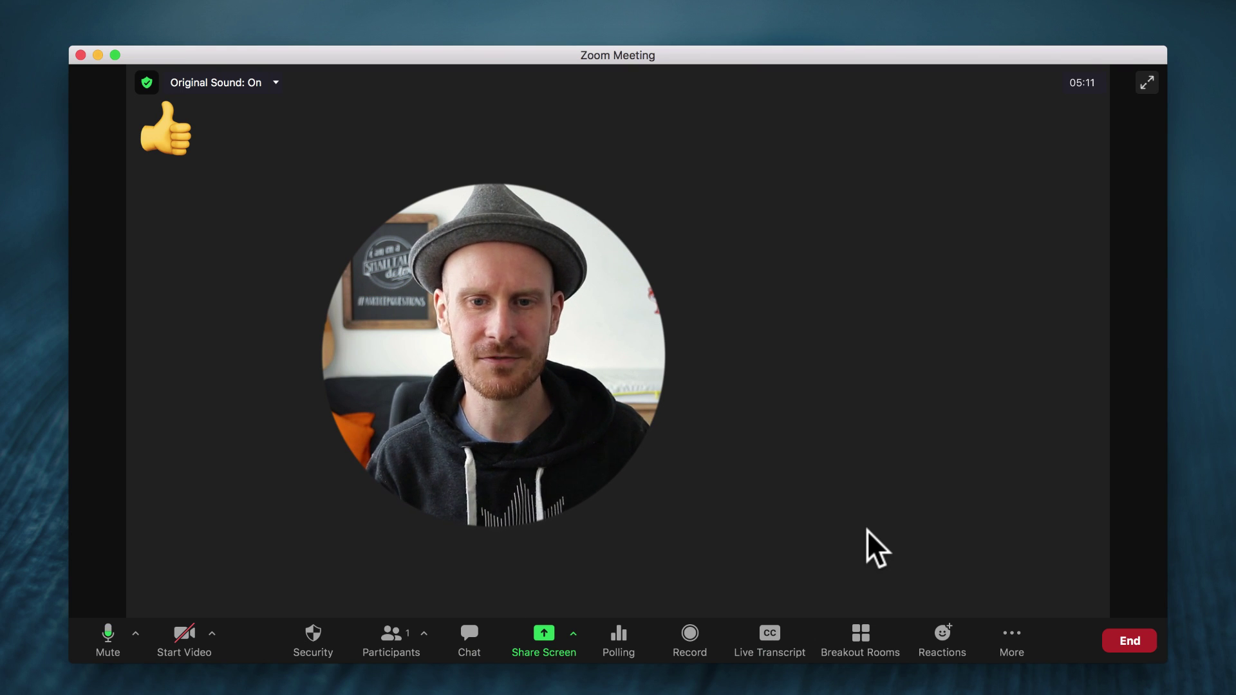
Send heart, laughing, then surprised reactions in quick succession
{"action": "left_click", "coordinate": [934, 641]}
{"action": "left_click", "coordinate": [915, 530]}
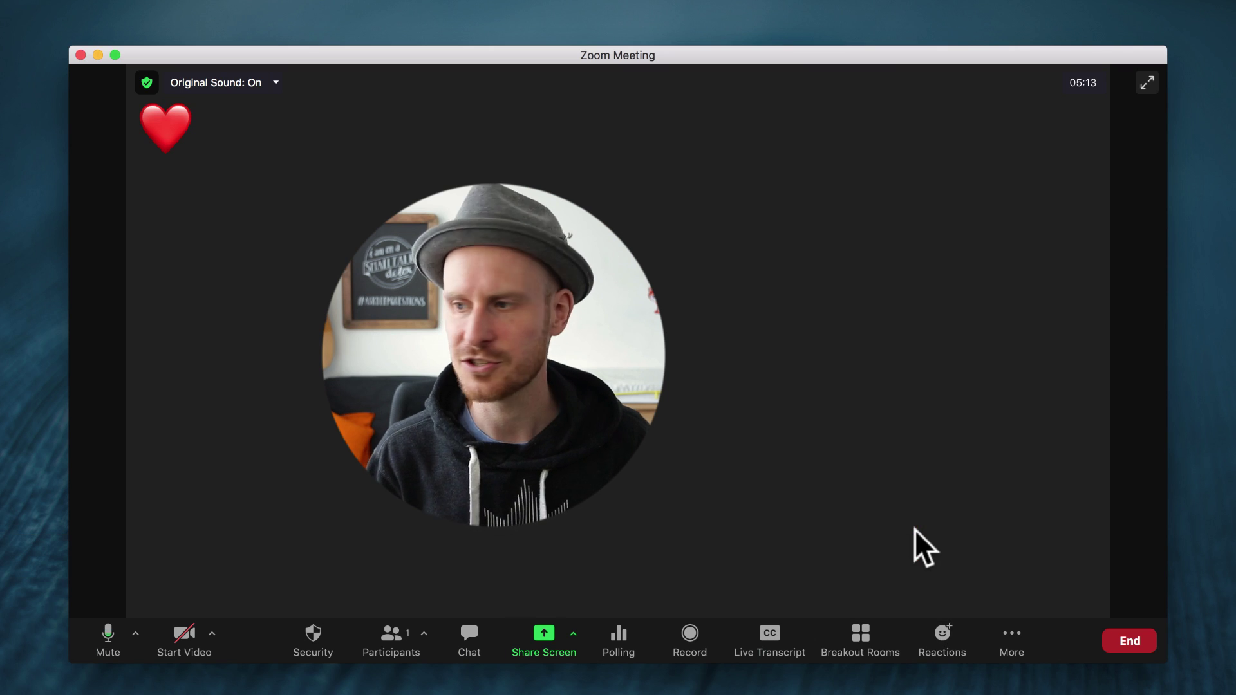
{"action": "left_click", "coordinate": [935, 638]}
{"action": "left_click", "coordinate": [942, 529]}
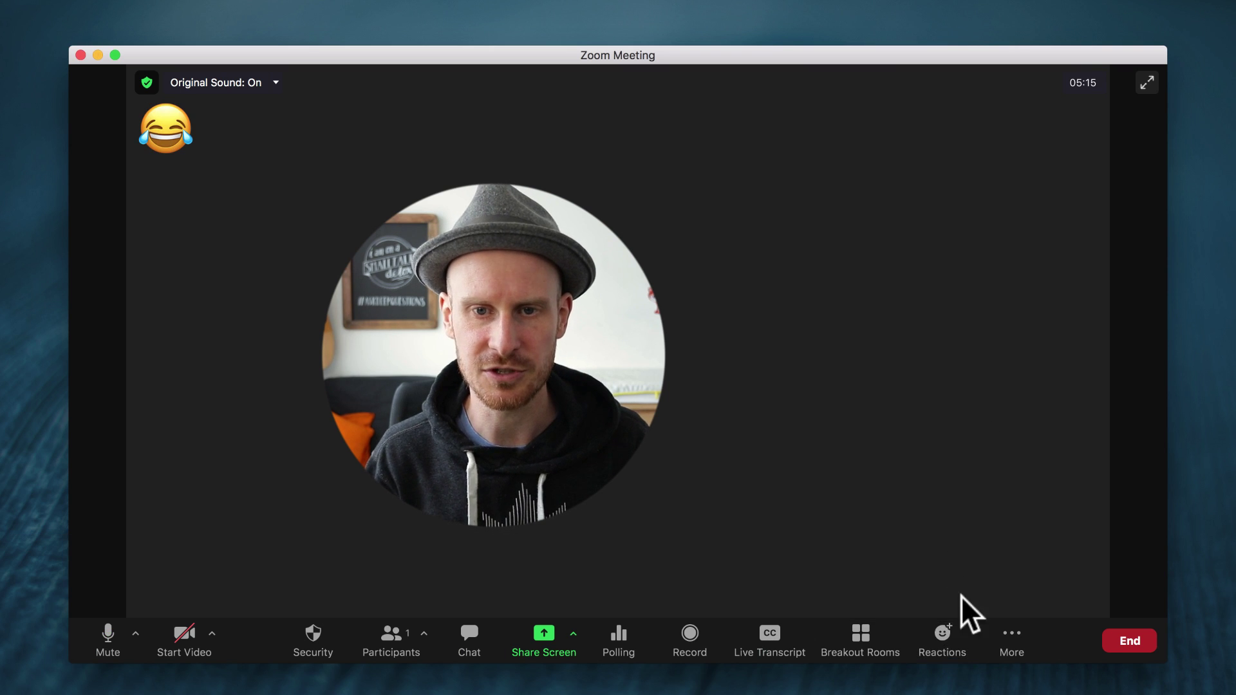
{"action": "left_click", "coordinate": [945, 638]}
{"action": "left_click", "coordinate": [975, 530]}
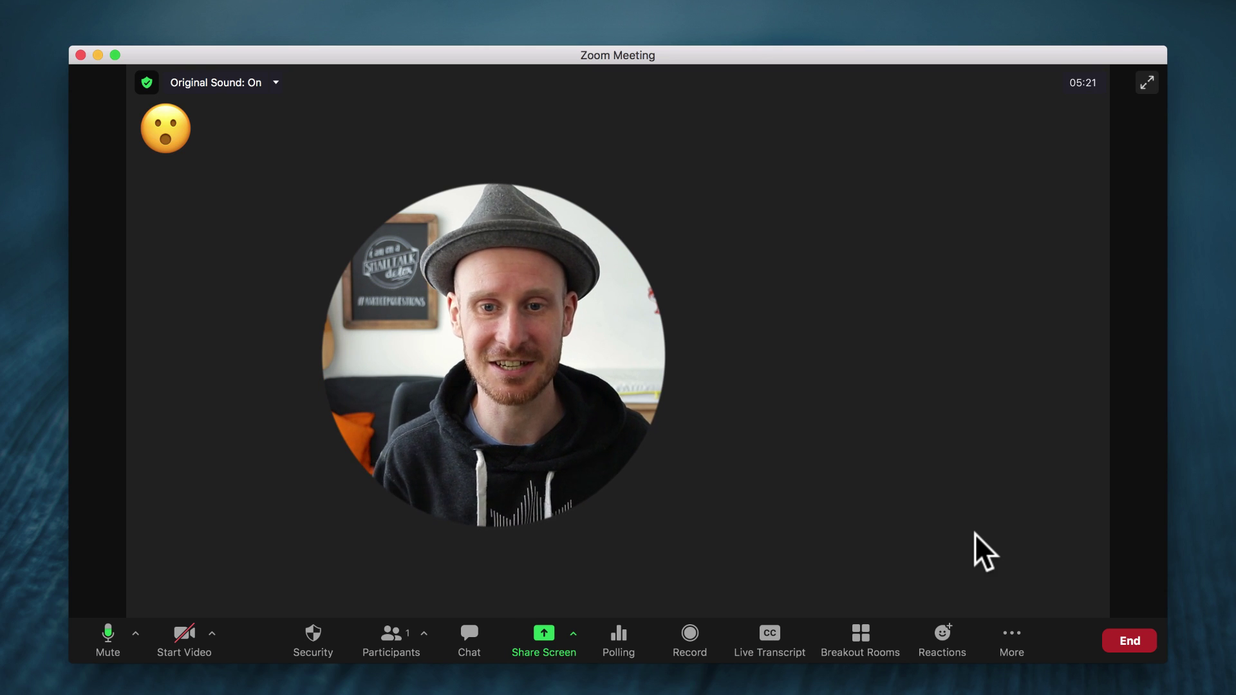
Send the red X 'No' feedback, then remove it by choosing it again
{"action": "left_click", "coordinate": [946, 647]}
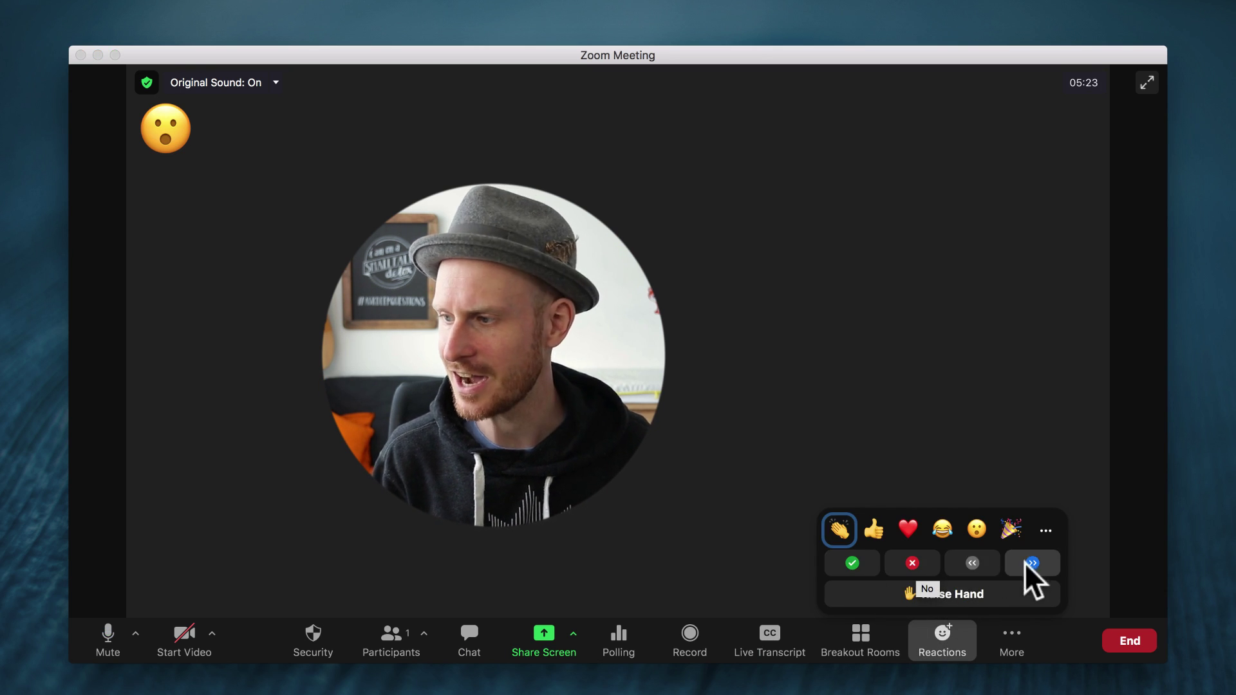
{"action": "left_click", "coordinate": [910, 563]}
{"action": "left_click", "coordinate": [942, 632]}
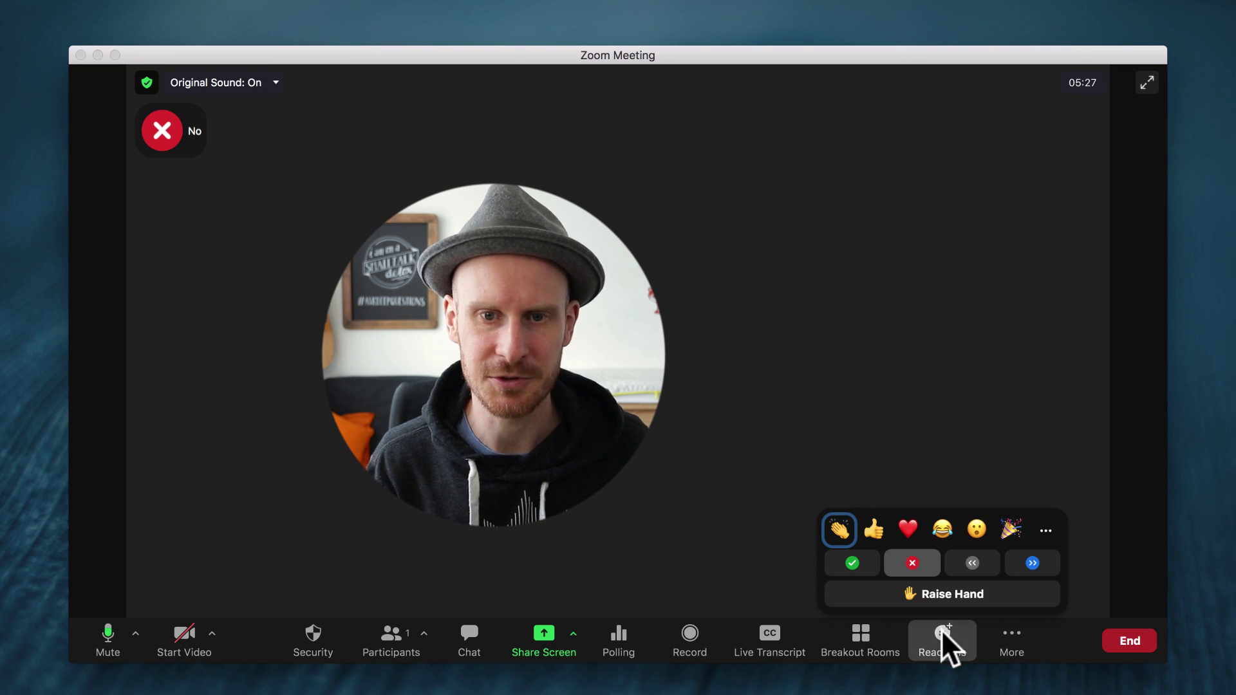
{"action": "left_click", "coordinate": [911, 563]}
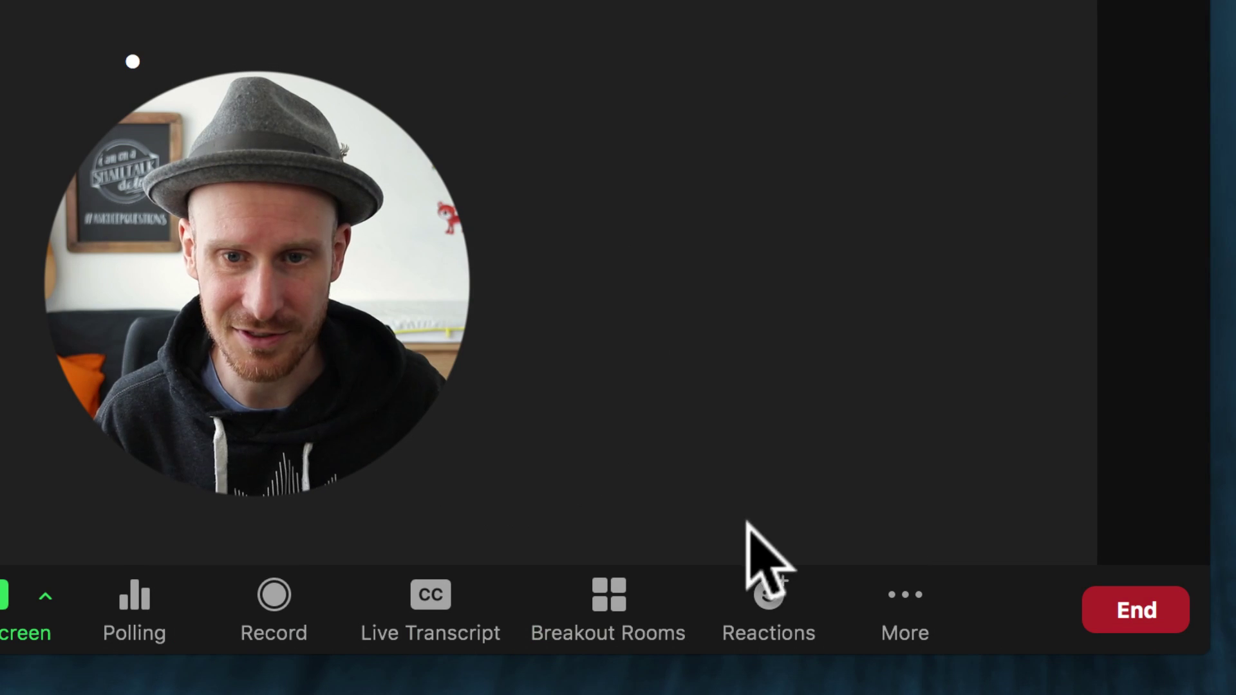
{"action": "left_click", "coordinate": [931, 637]}
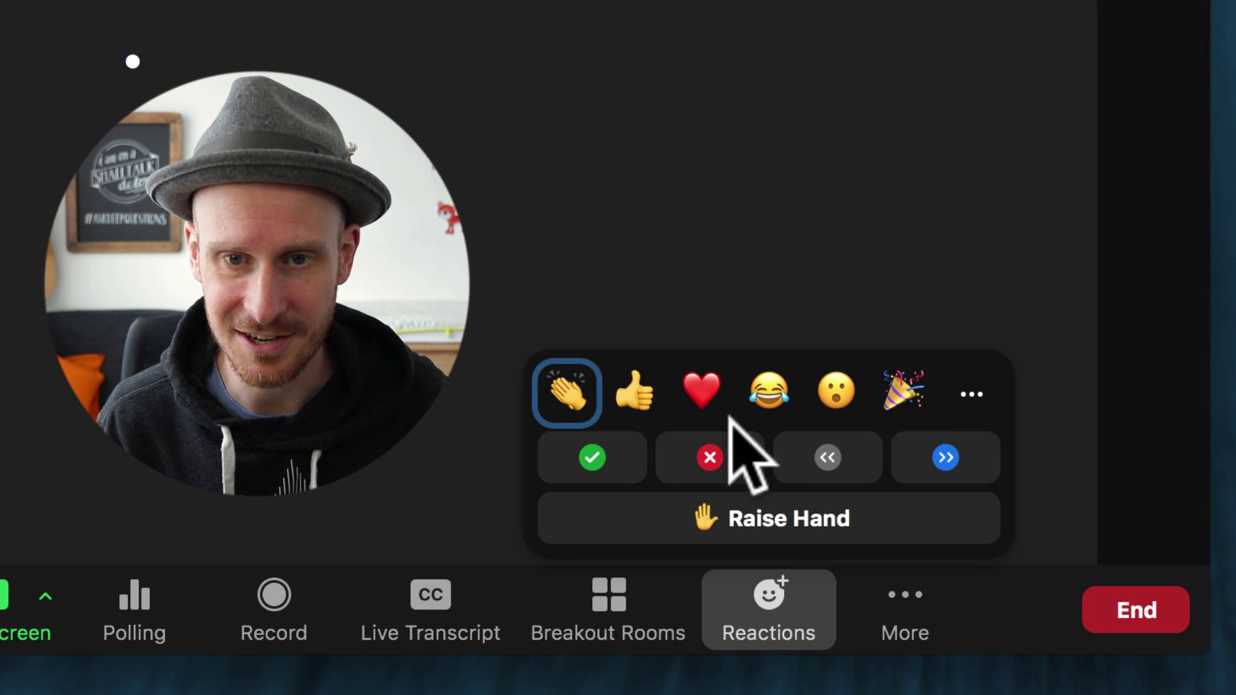
Send an octopus reaction picked from the full emoji collection
{"action": "left_click", "coordinate": [967, 393]}
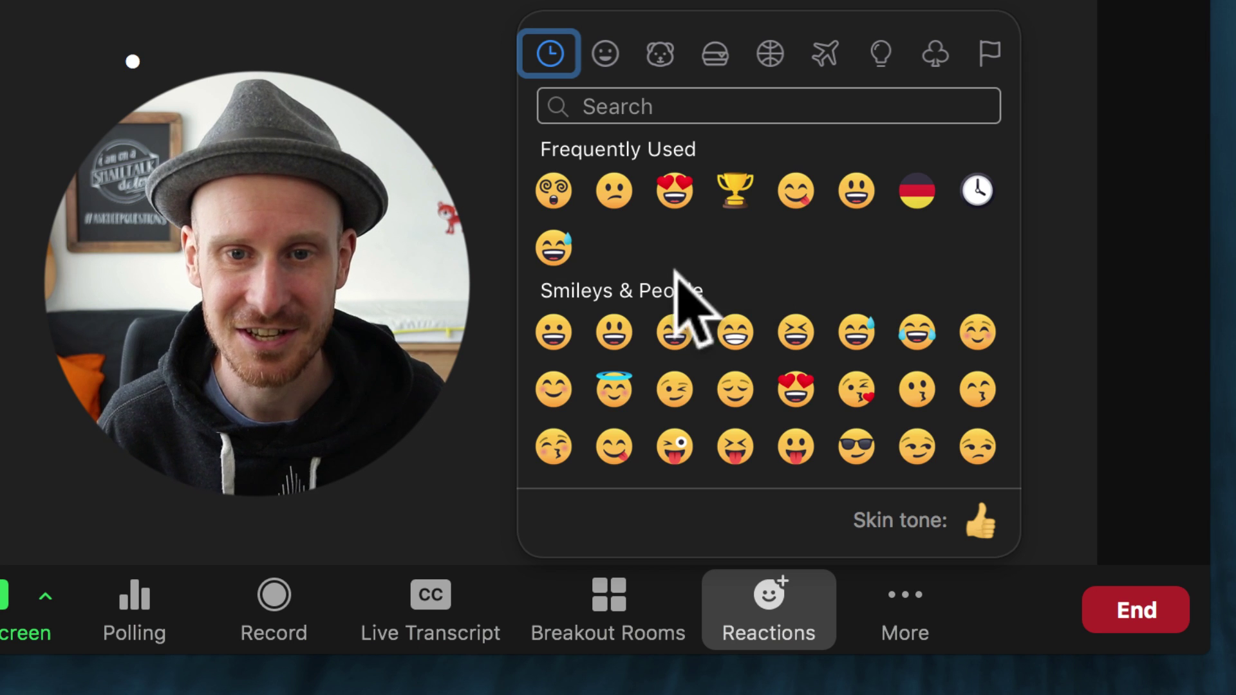
{"action": "scroll", "coordinate": [716, 359], "scroll_direction": "down", "scroll_amount": 10}
{"action": "scroll", "coordinate": [711, 357], "scroll_direction": "down", "scroll_amount": 10}
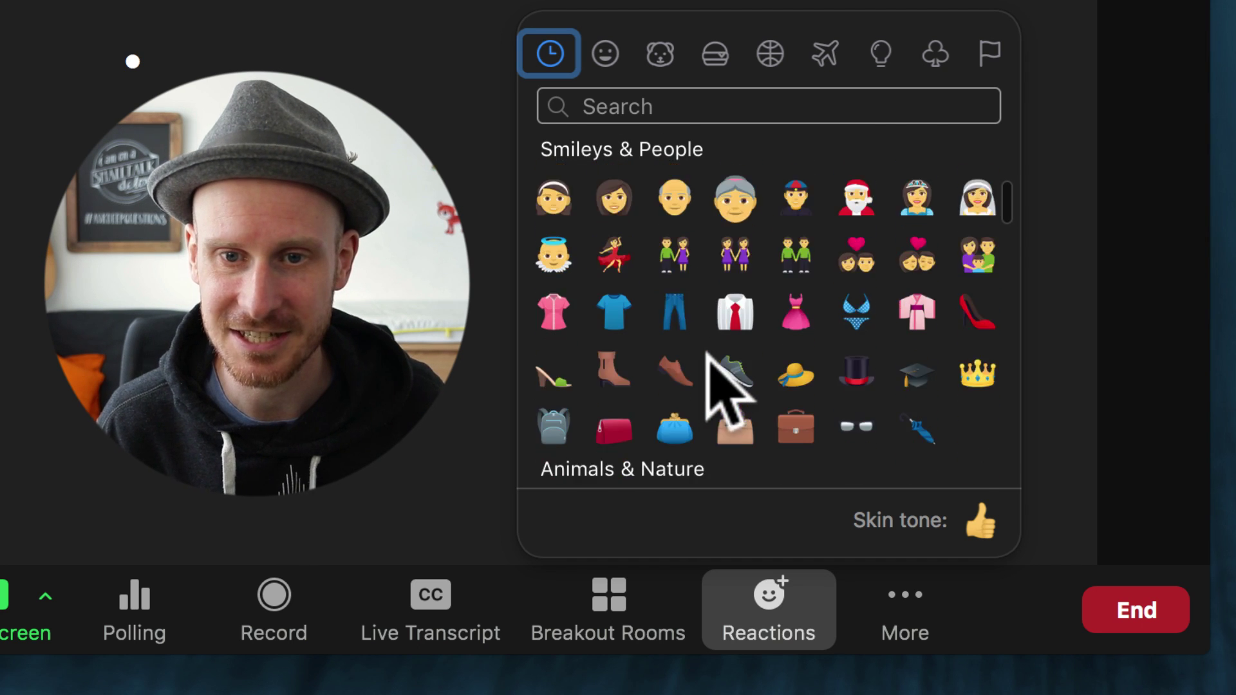
{"action": "scroll", "coordinate": [683, 335], "scroll_direction": "up", "scroll_amount": 2}
{"action": "scroll", "coordinate": [683, 335], "scroll_direction": "down", "scroll_amount": 4}
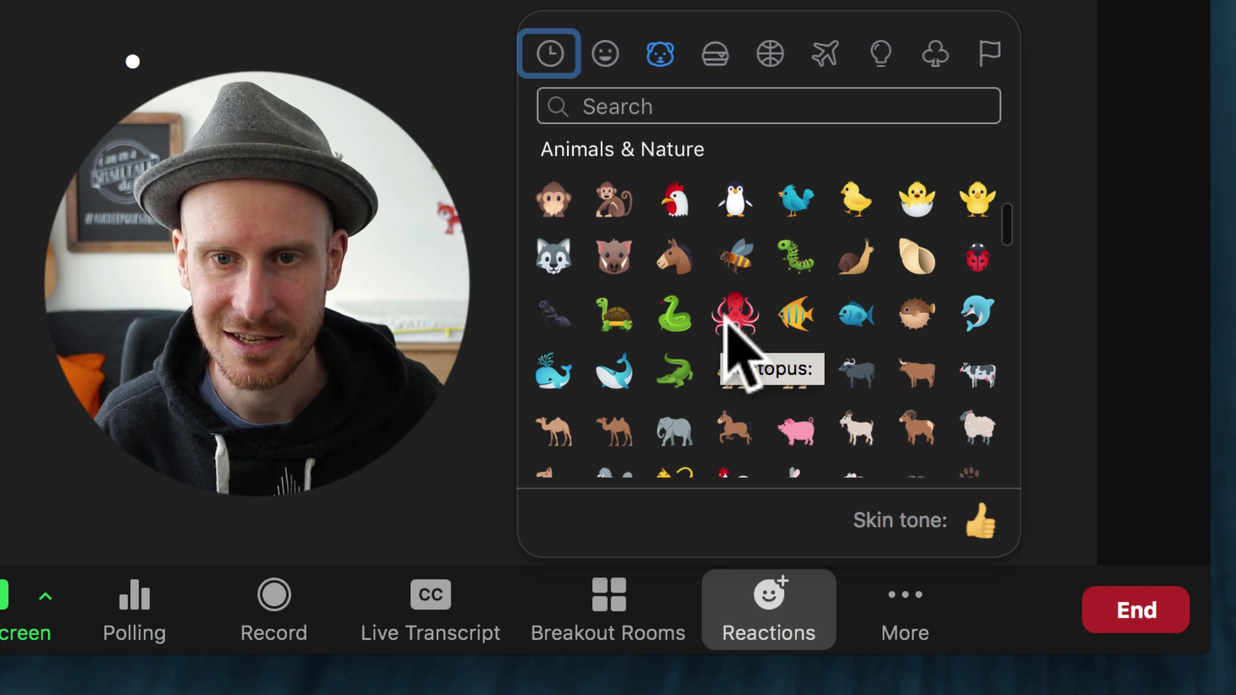
{"action": "left_click", "coordinate": [724, 318]}
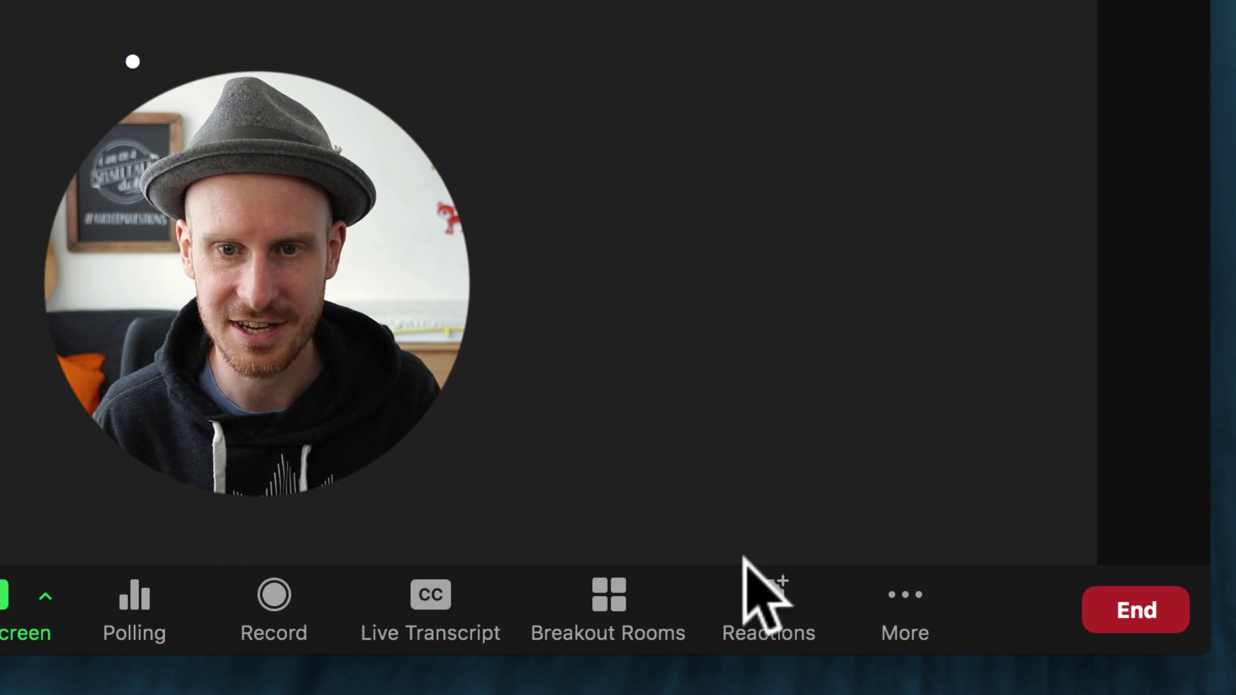
Send a grapes reaction from the Food & Drink emojis
{"action": "left_click", "coordinate": [757, 582]}
{"action": "left_click", "coordinate": [971, 394]}
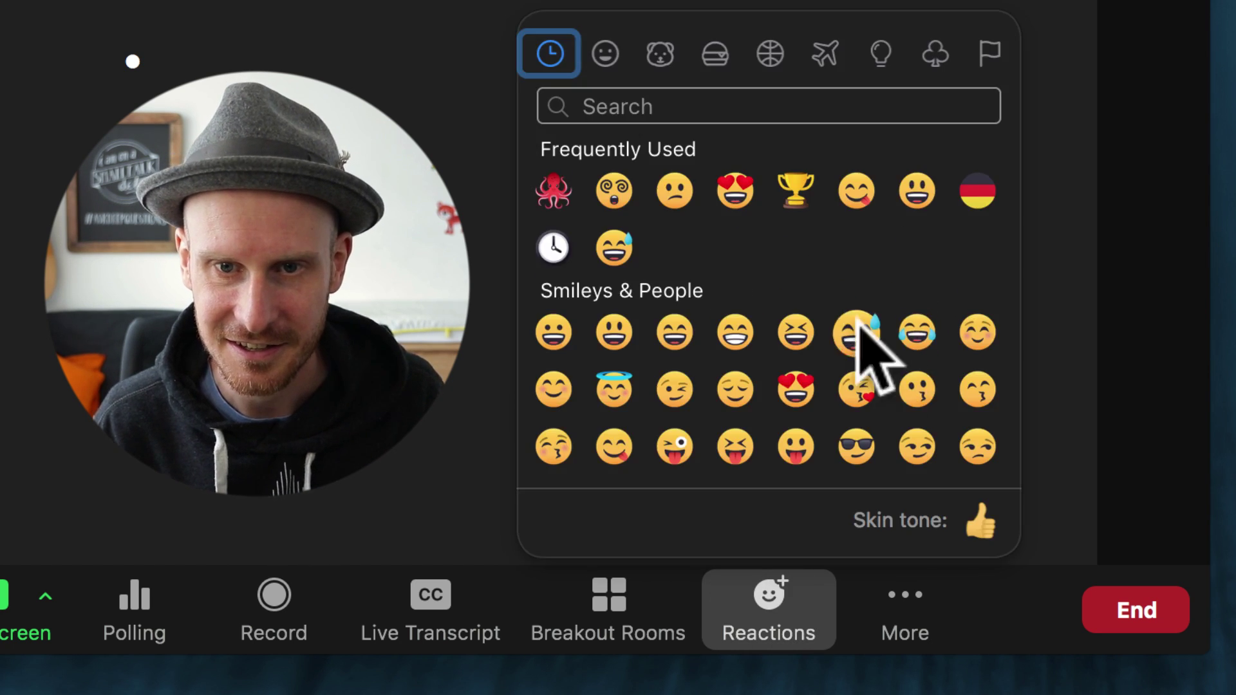
{"action": "scroll", "coordinate": [775, 283], "scroll_direction": "down", "scroll_amount": 5}
{"action": "left_click", "coordinate": [715, 56]}
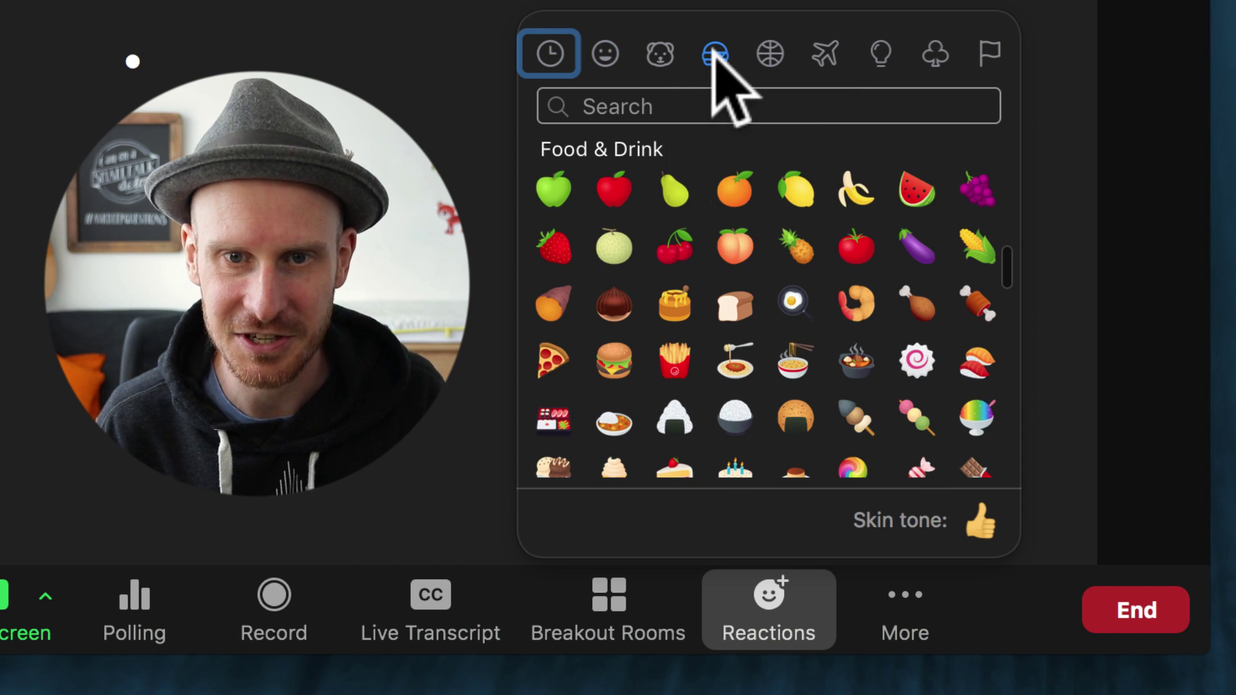
{"action": "scroll", "coordinate": [807, 288], "scroll_direction": "down", "scroll_amount": 5}
{"action": "scroll", "coordinate": [808, 290], "scroll_direction": "up", "scroll_amount": 5}
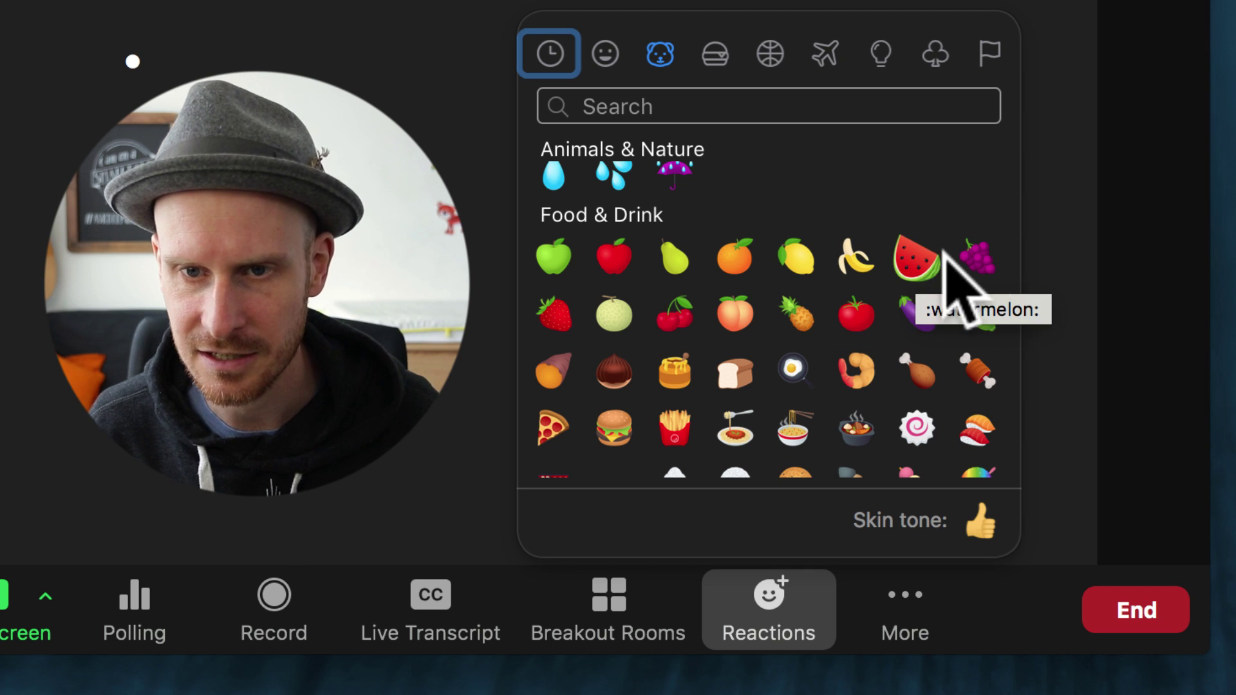
{"action": "left_click", "coordinate": [977, 253]}
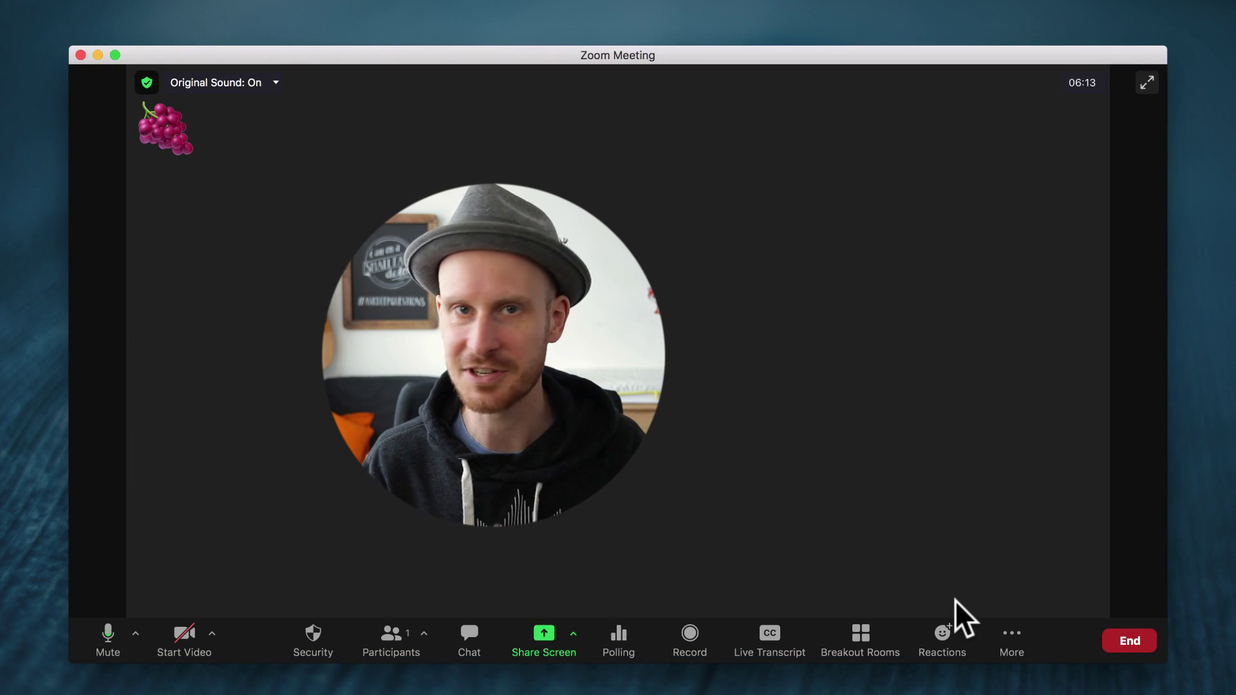
Send the octopus reaction again from the full emoji collection
{"action": "left_click", "coordinate": [952, 636]}
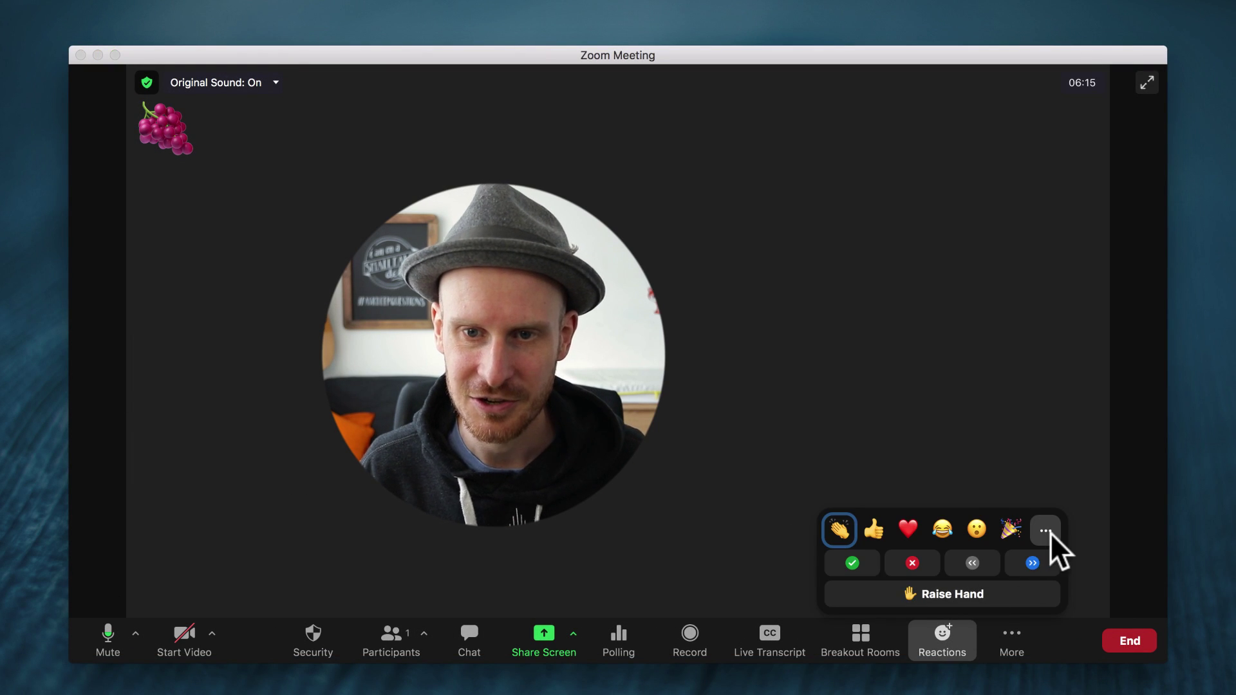
{"action": "left_click", "coordinate": [1049, 532]}
{"action": "left_click", "coordinate": [863, 425]}
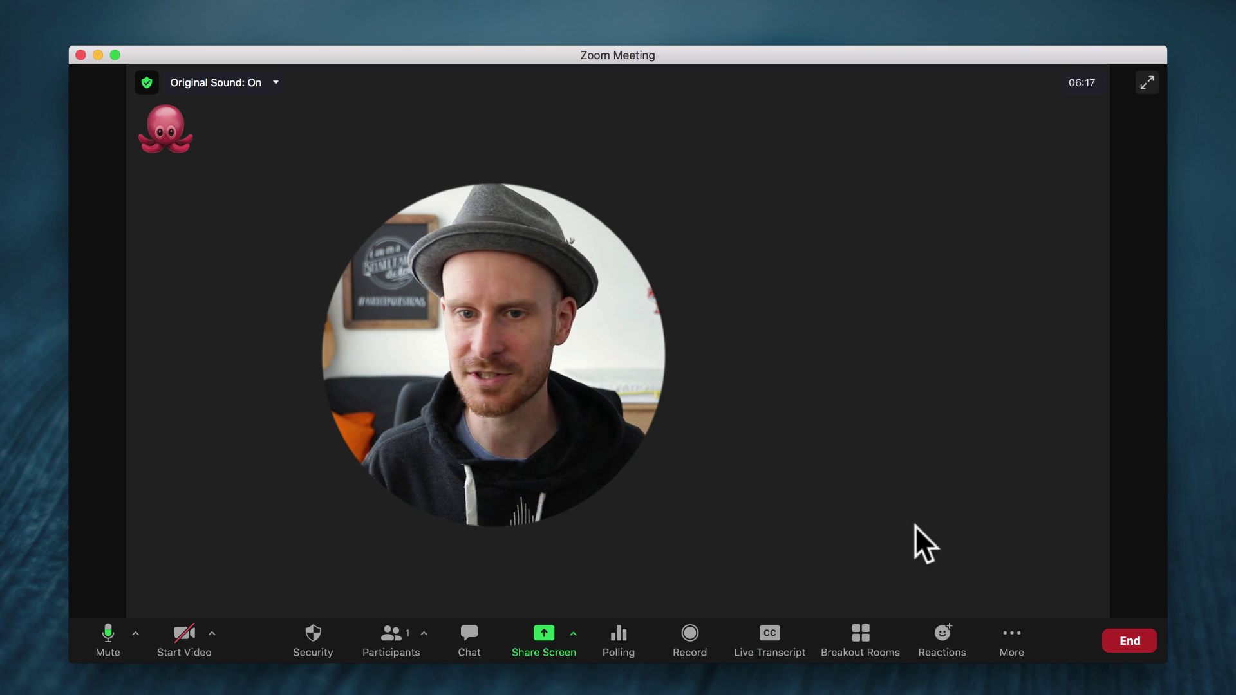
Browse the Food & Drink through Flags emoji categories and focus the Search field
{"action": "left_click", "coordinate": [960, 640]}
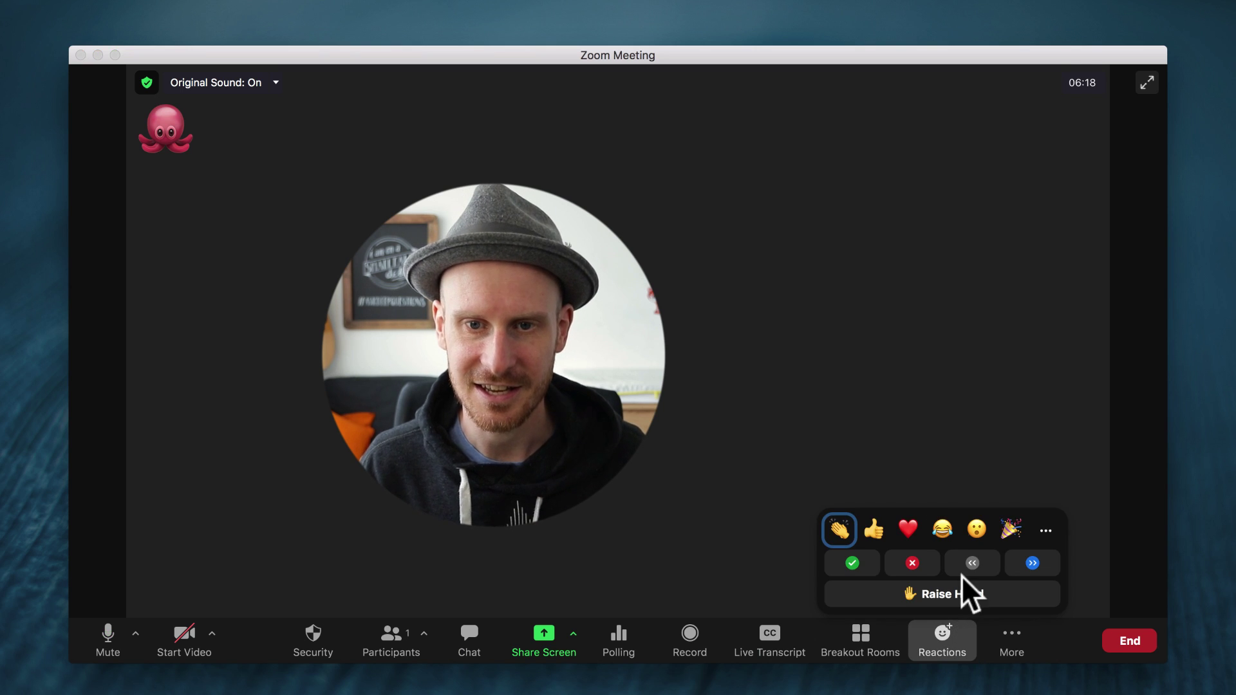
{"action": "left_click", "coordinate": [1046, 530]}
{"action": "left_click", "coordinate": [923, 359]}
{"action": "left_click", "coordinate": [943, 357]}
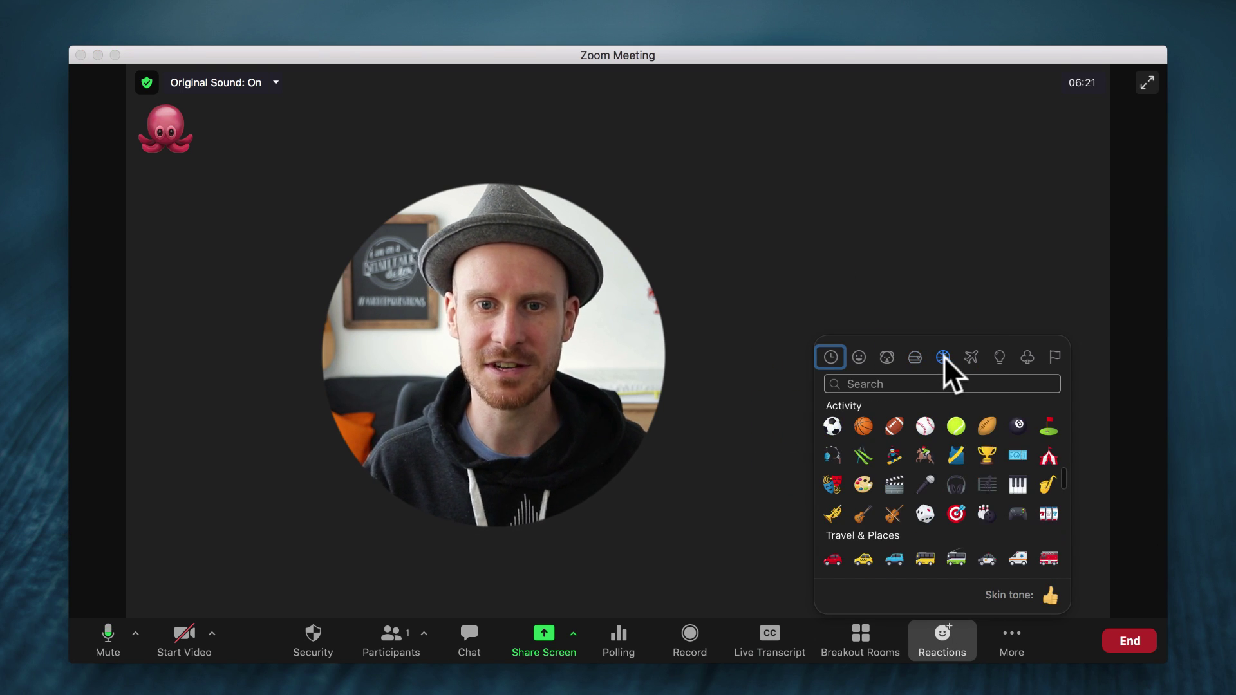
{"action": "left_click", "coordinate": [967, 357]}
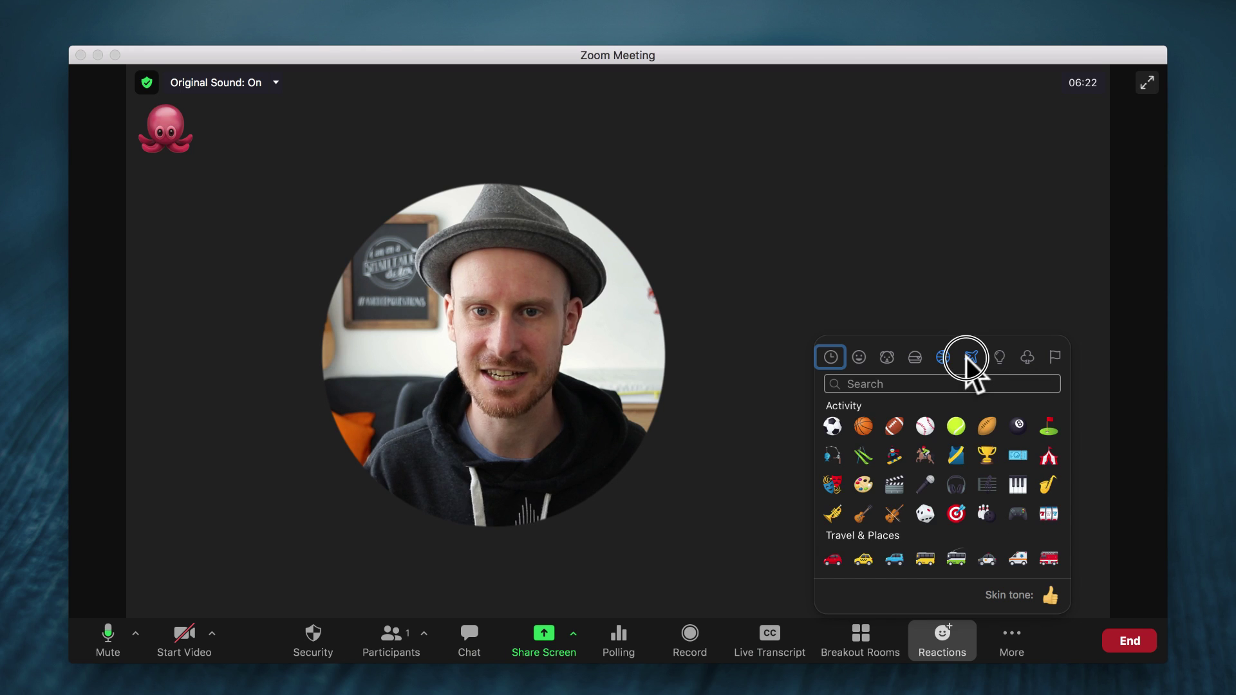
{"action": "left_click", "coordinate": [999, 358]}
{"action": "left_click", "coordinate": [1022, 358]}
{"action": "left_click", "coordinate": [1053, 358]}
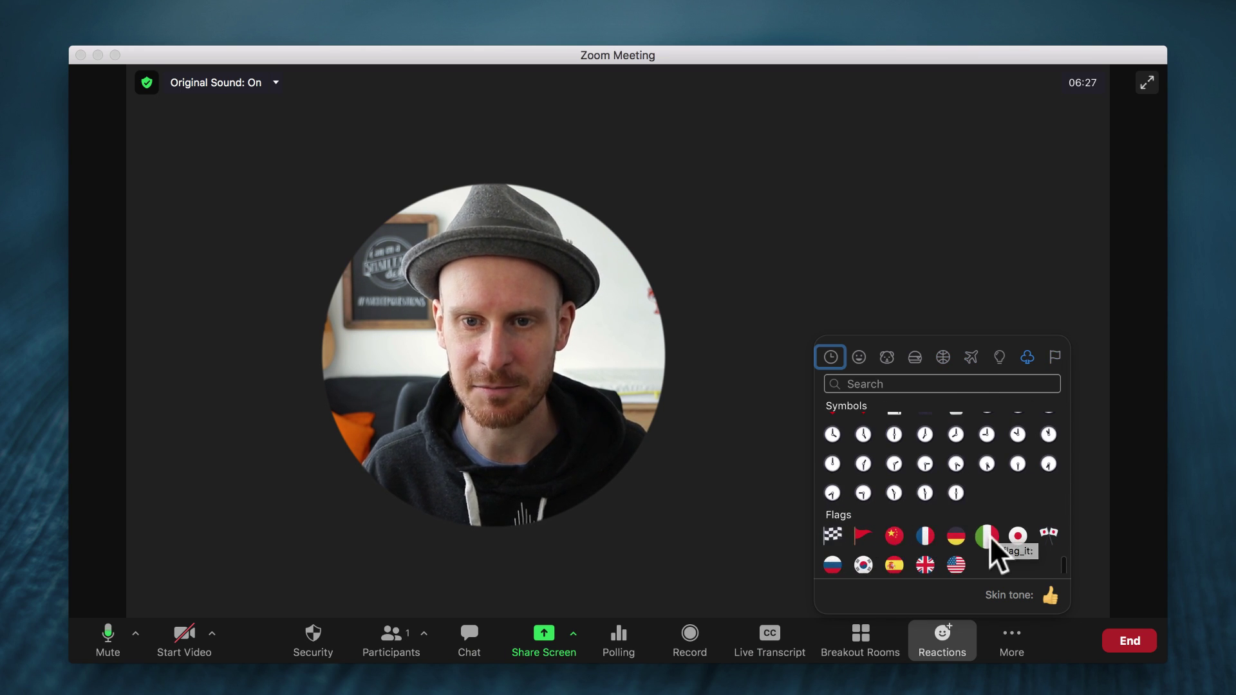
{"action": "left_click", "coordinate": [947, 385]}
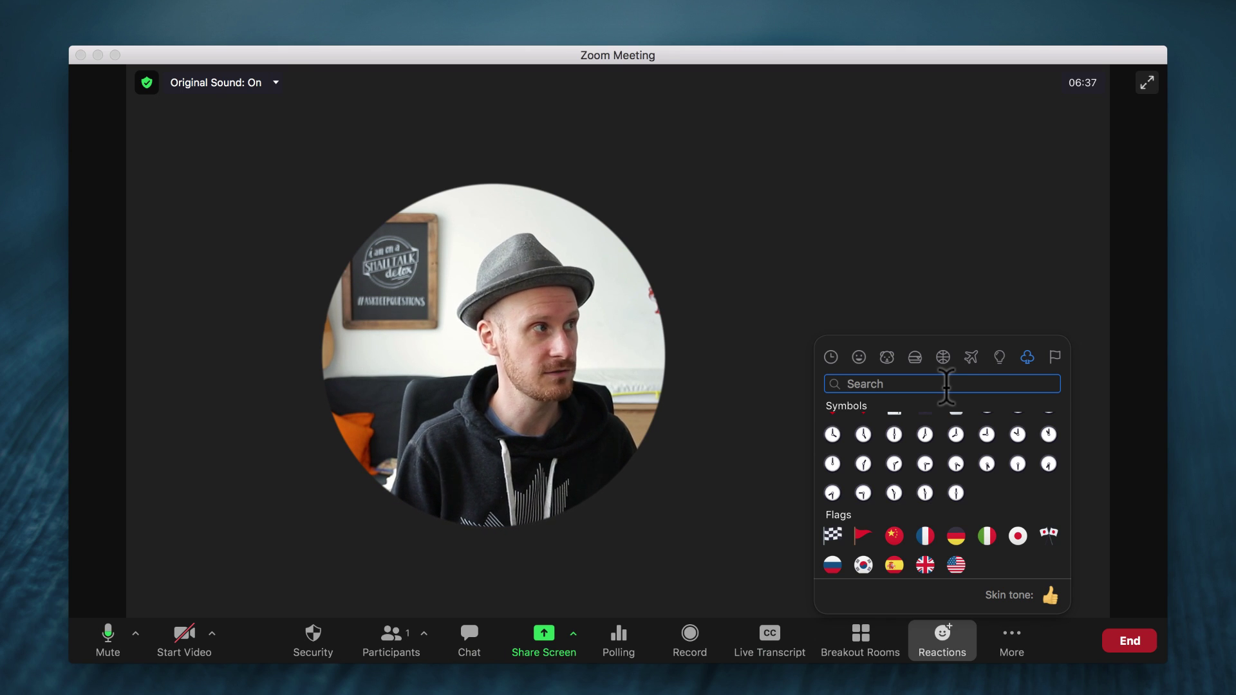
Search emojis for 'cat' and send the heart-eyes cat reaction
{"action": "type", "text": "cat"}
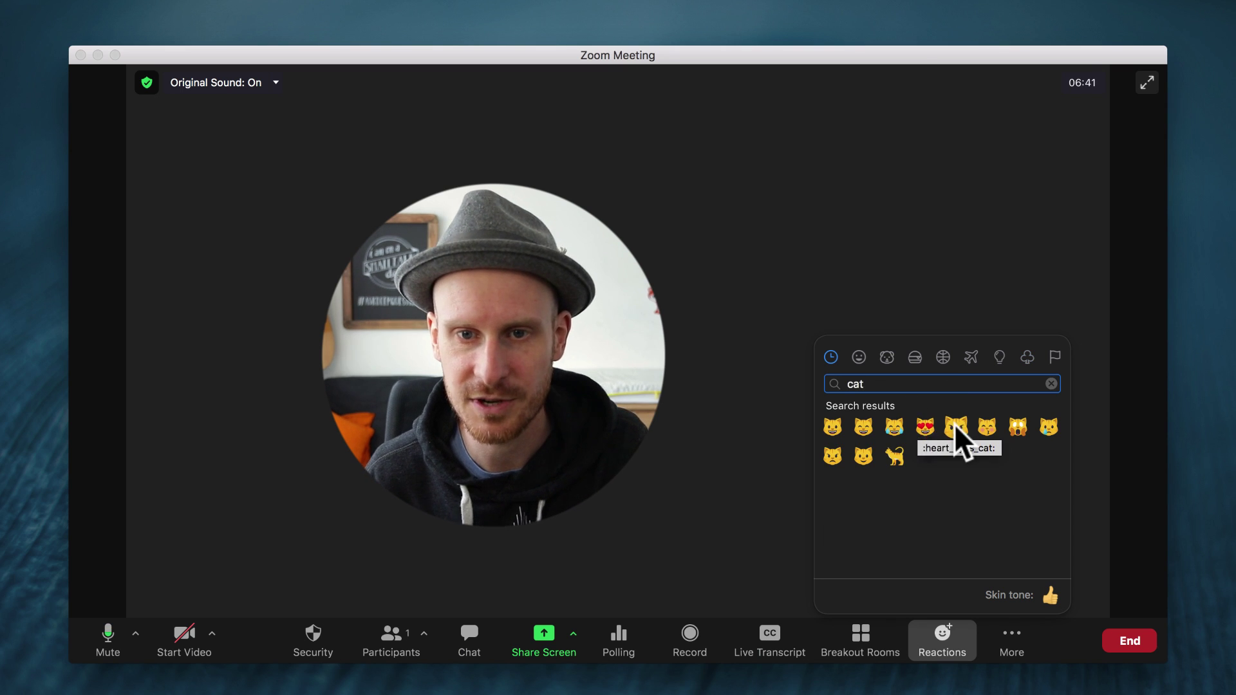
{"action": "left_click", "coordinate": [931, 426]}
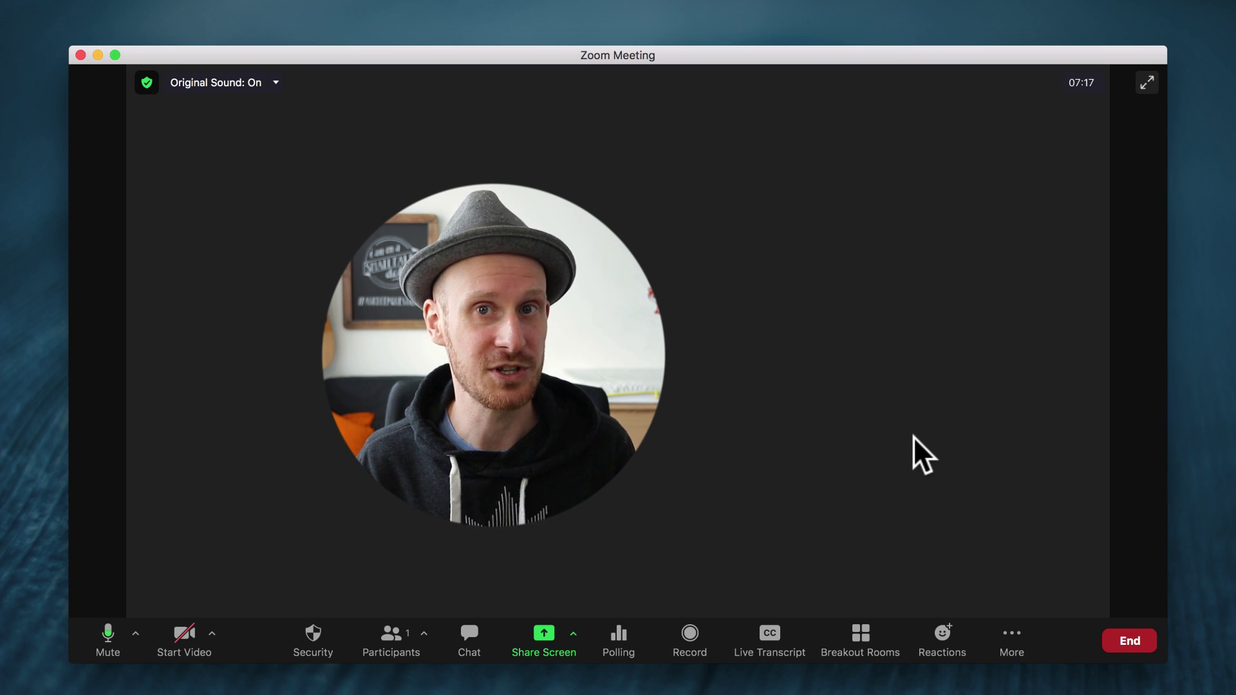
Show the Reactions popup with emojis, Yes/No feedback and Raise Hand
{"action": "left_click", "coordinate": [942, 644]}
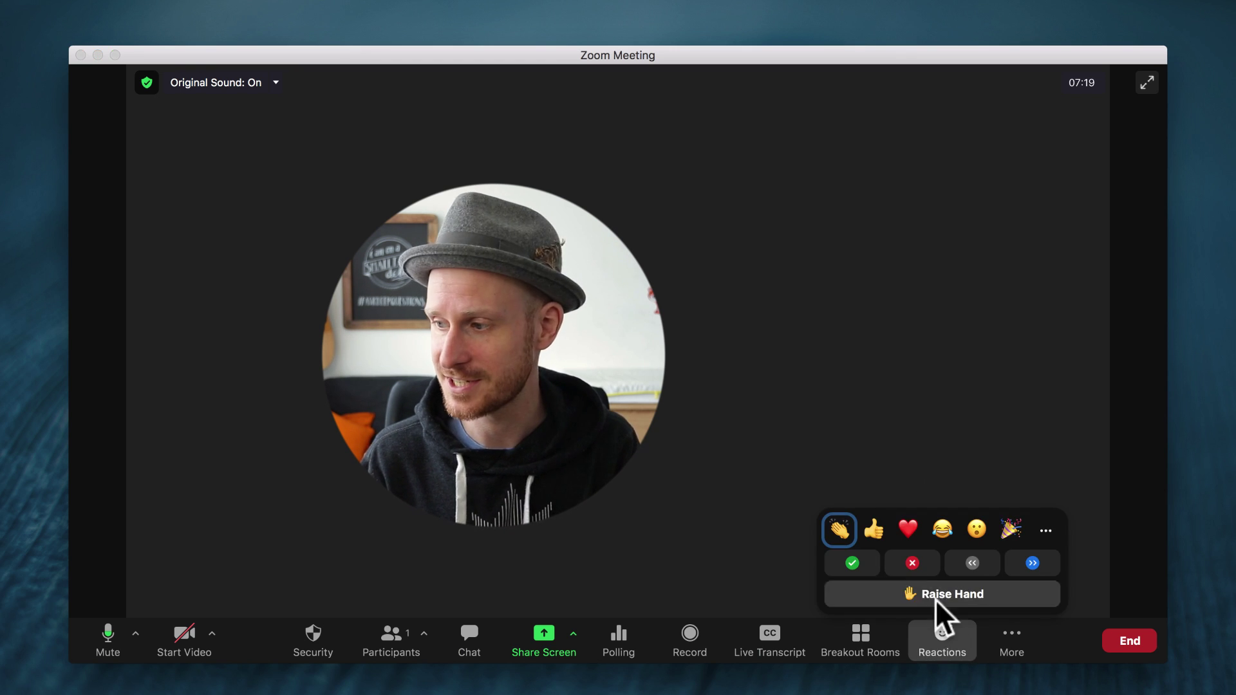